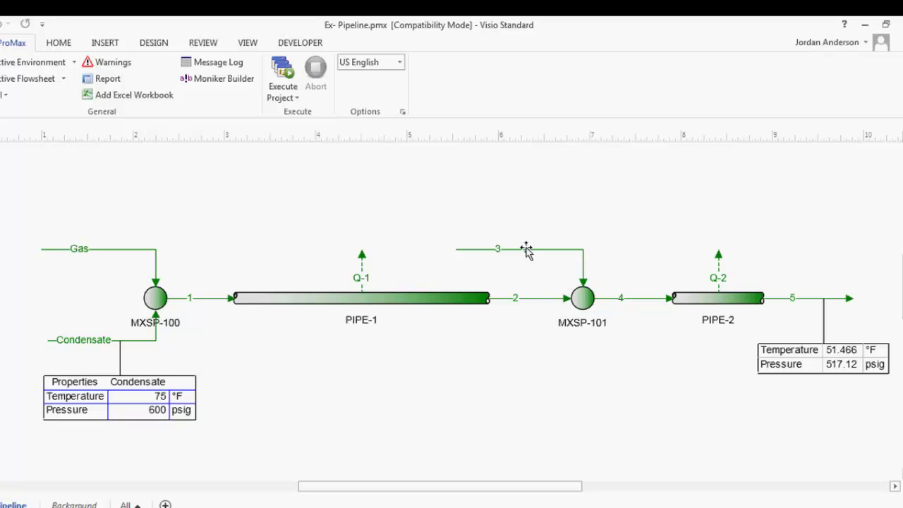
Add the Condensate stream's total pressure to the short moniker list as CondensateP.
mouse_move(526, 251)
double_click(85, 341)
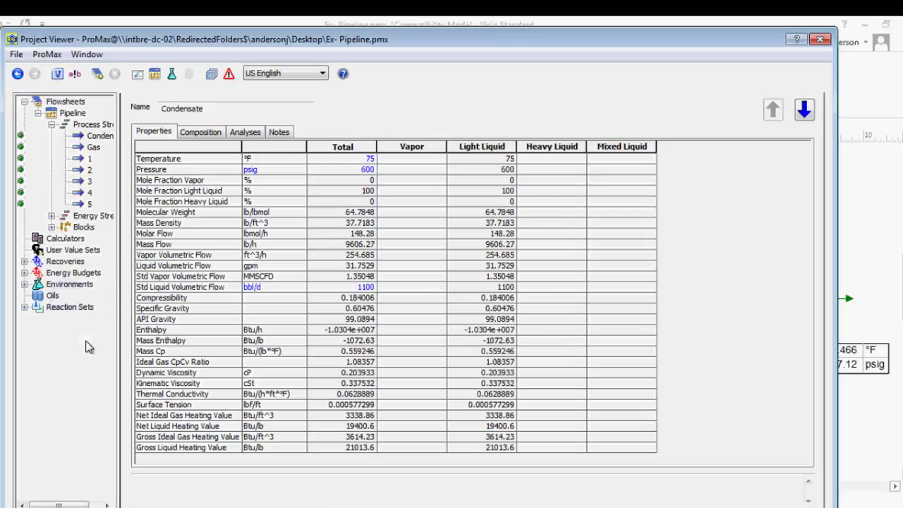
left_click(347, 170)
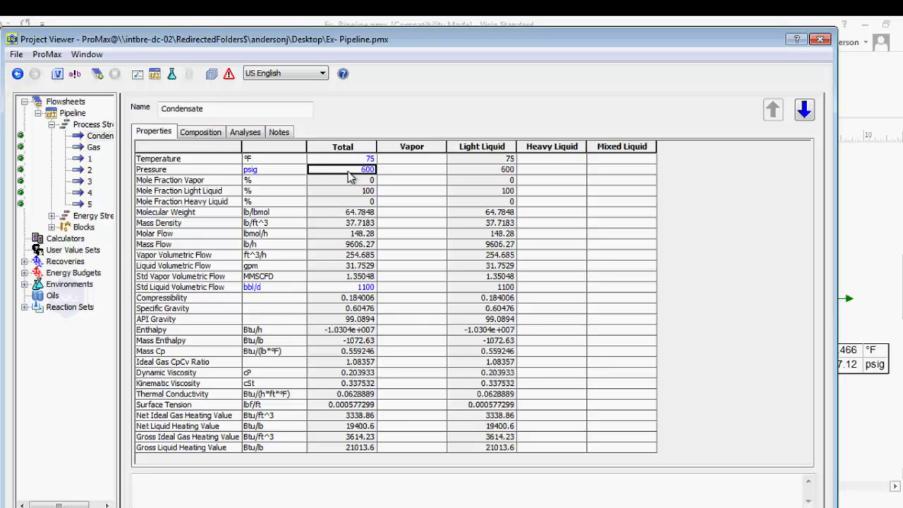
right_click(353, 175)
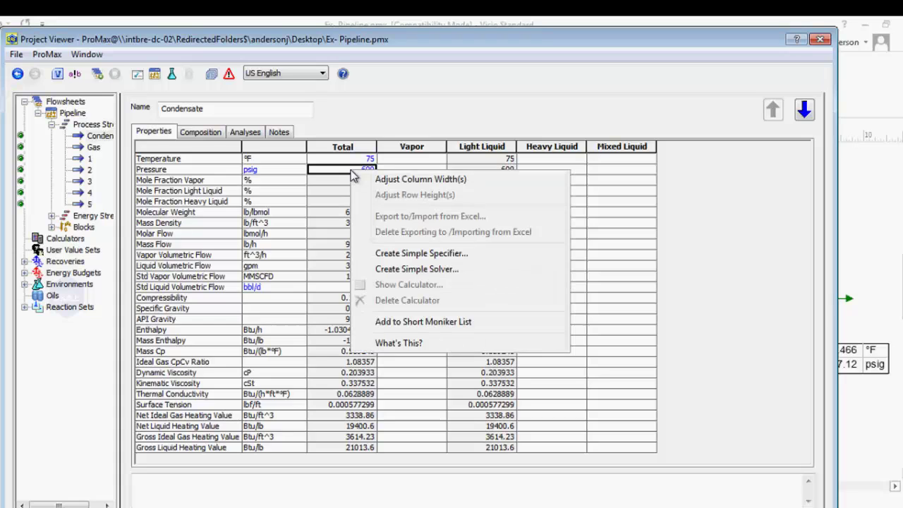
left_click(439, 327)
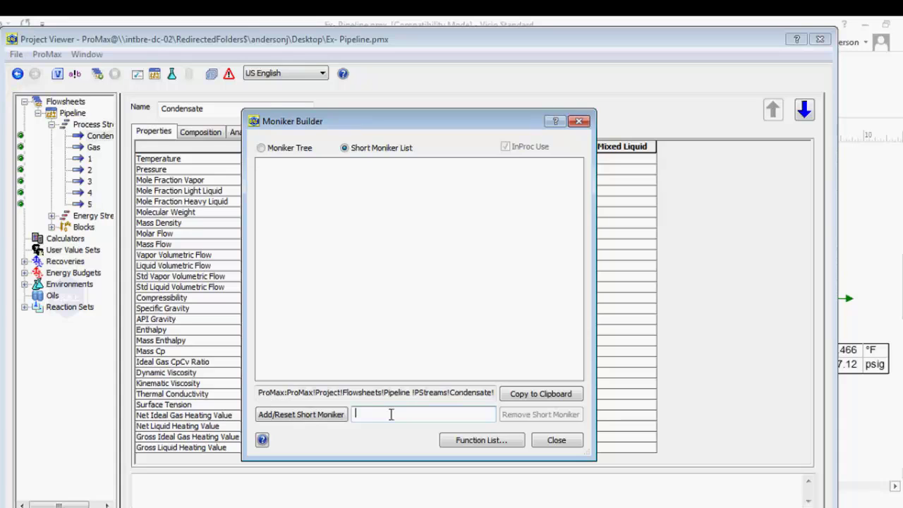
type("CondensateP")
left_click(301, 416)
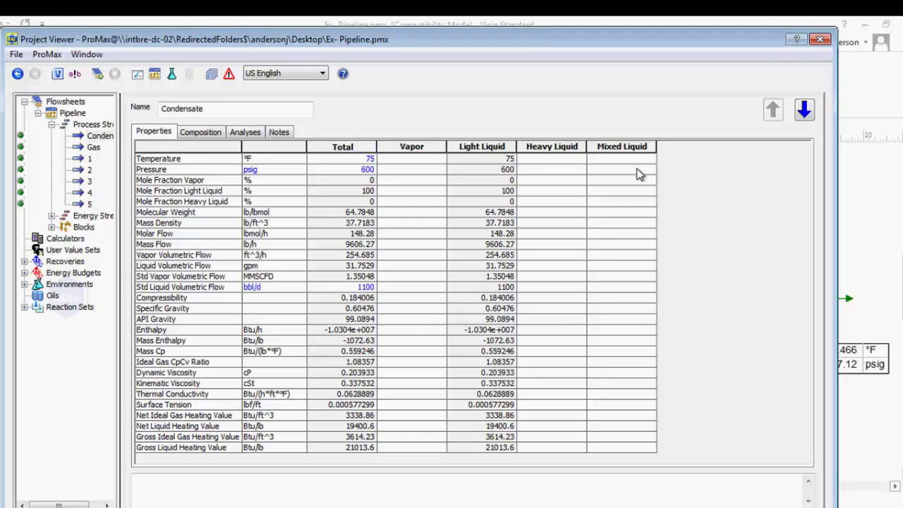
left_click(821, 40)
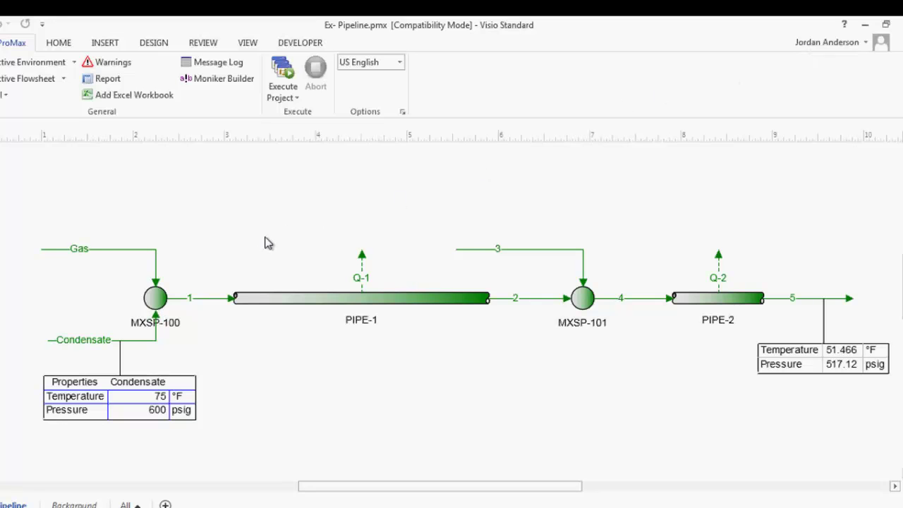
Create a simple specifier for the Gas stream's total pressure and name it Gas Pressure Specifier.
double_click(98, 249)
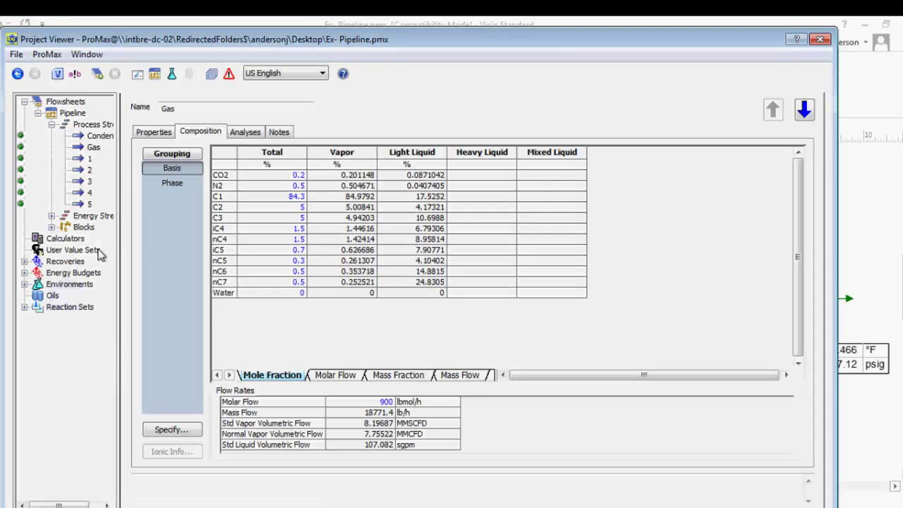
left_click(153, 133)
left_click(345, 175)
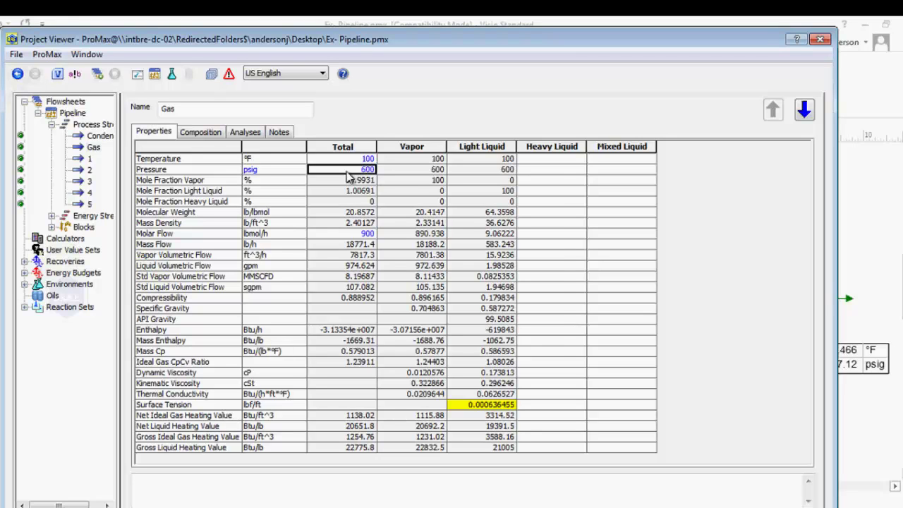
right_click(346, 173)
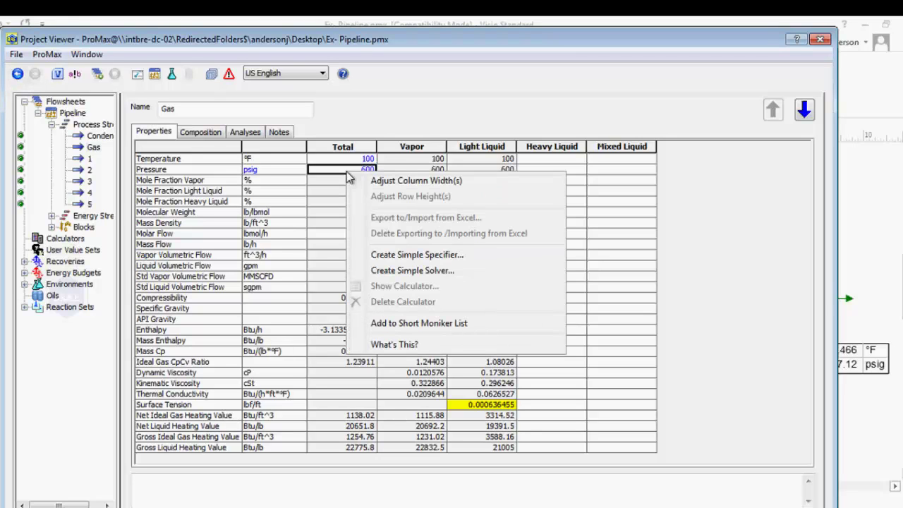
left_click(460, 258)
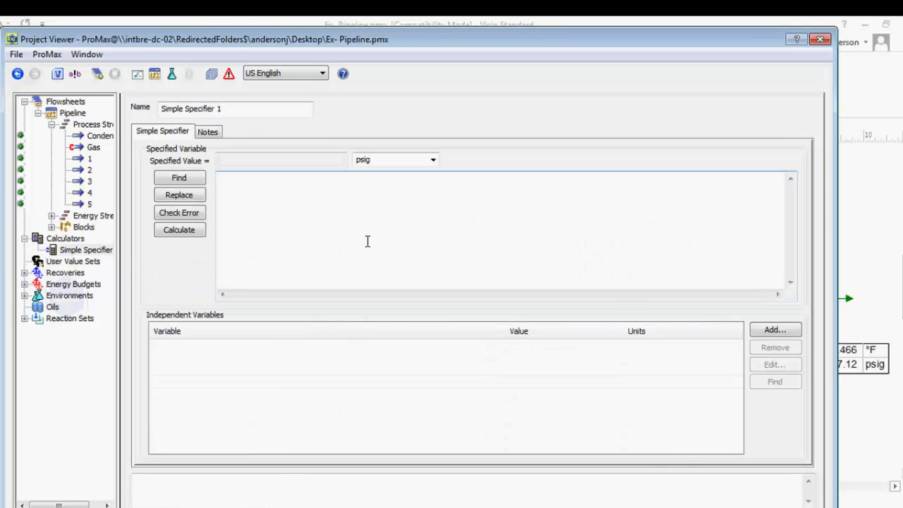
left_click(246, 108)
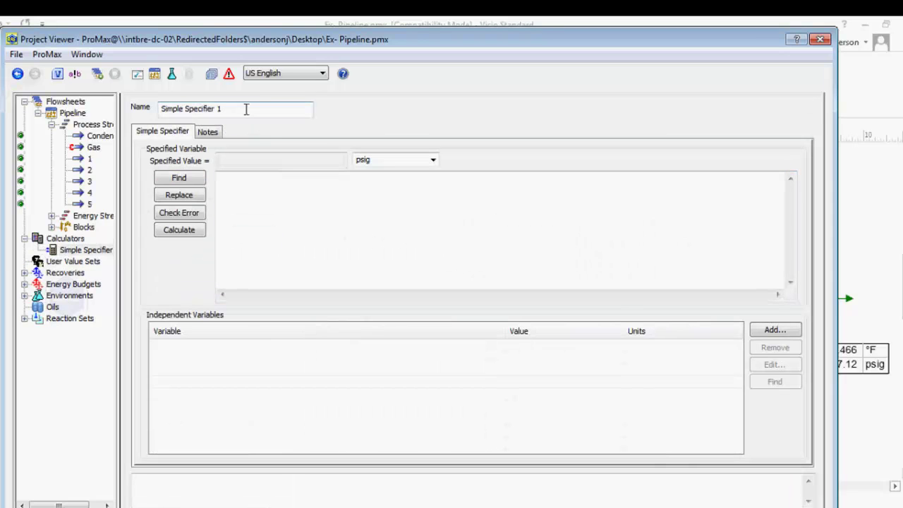
left_click_drag(247, 109, 151, 109)
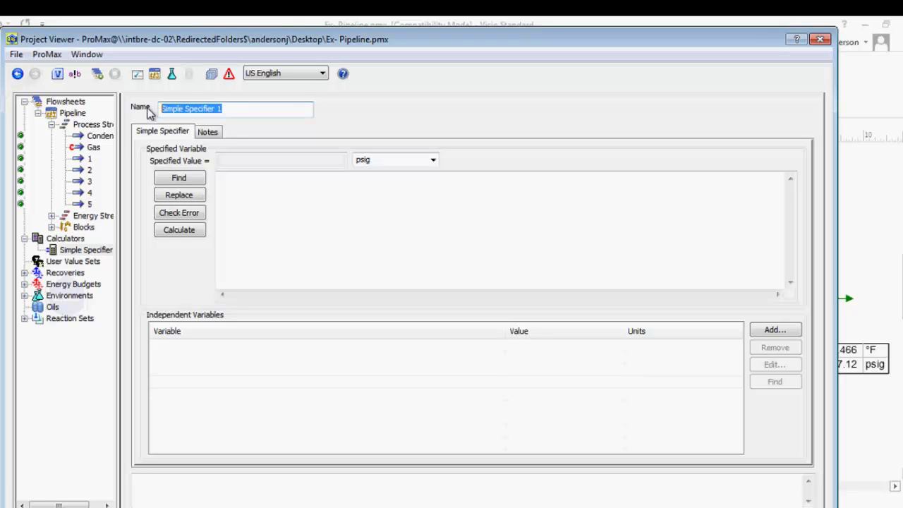
type("Gas ")
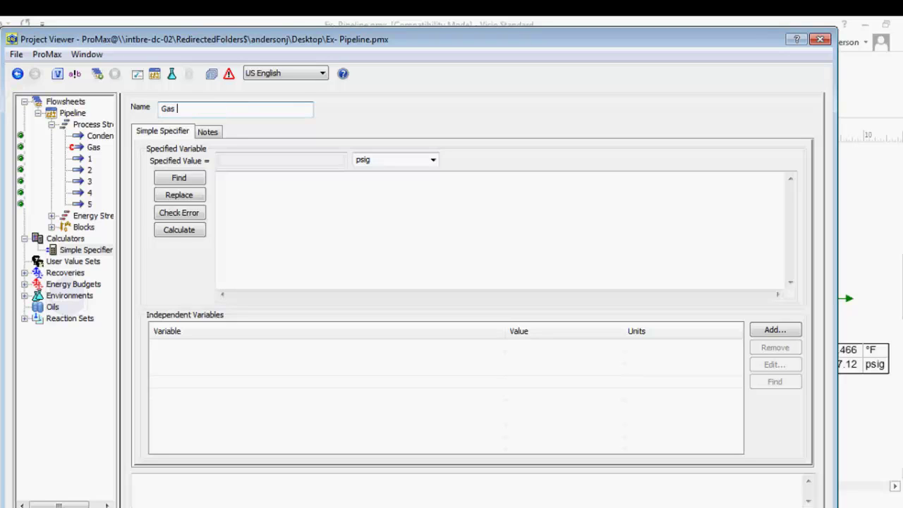
type("Pressure Specifier")
Set the Gas Pressure Specifier's expression to CondensateP and add the CondensateP short moniker as its independent variable in psig.
left_click(313, 196)
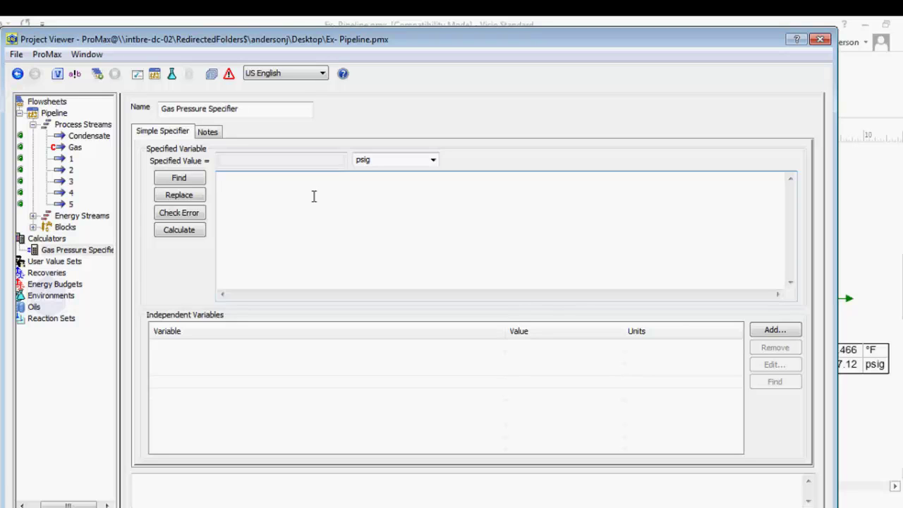
type("CondensateP")
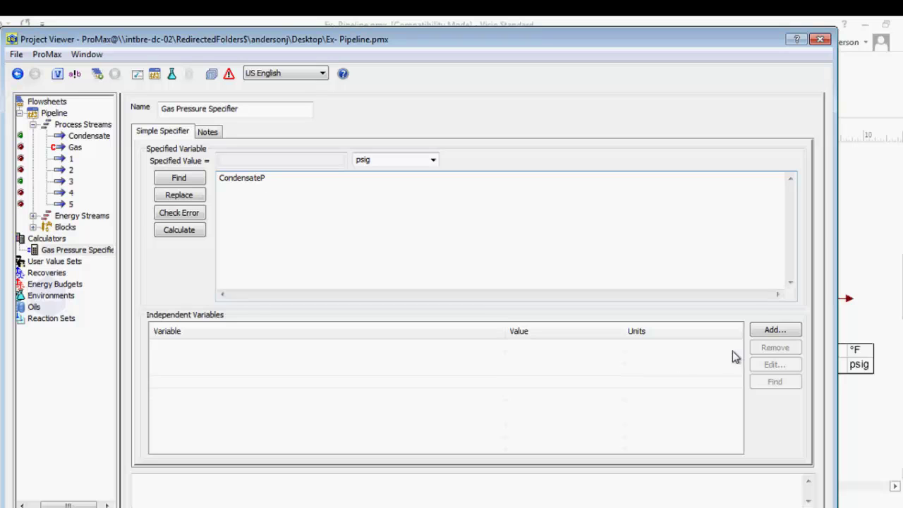
left_click(775, 331)
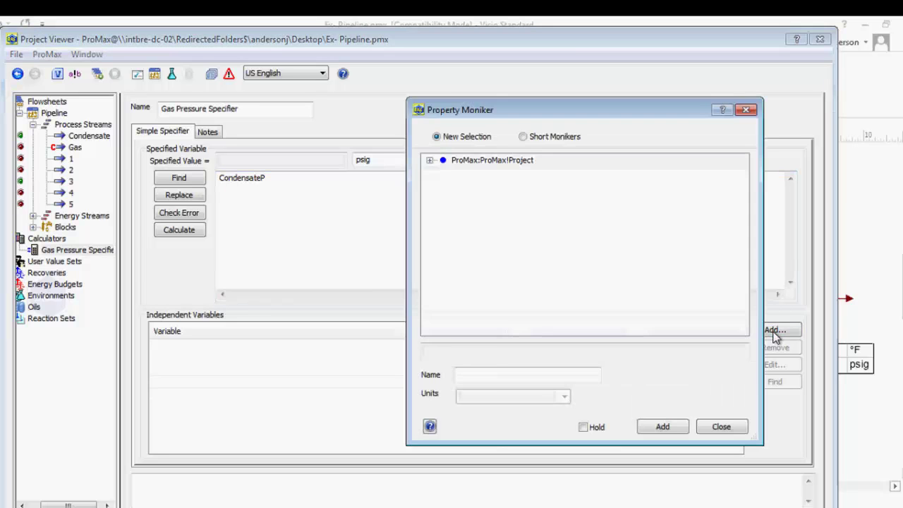
left_click(524, 138)
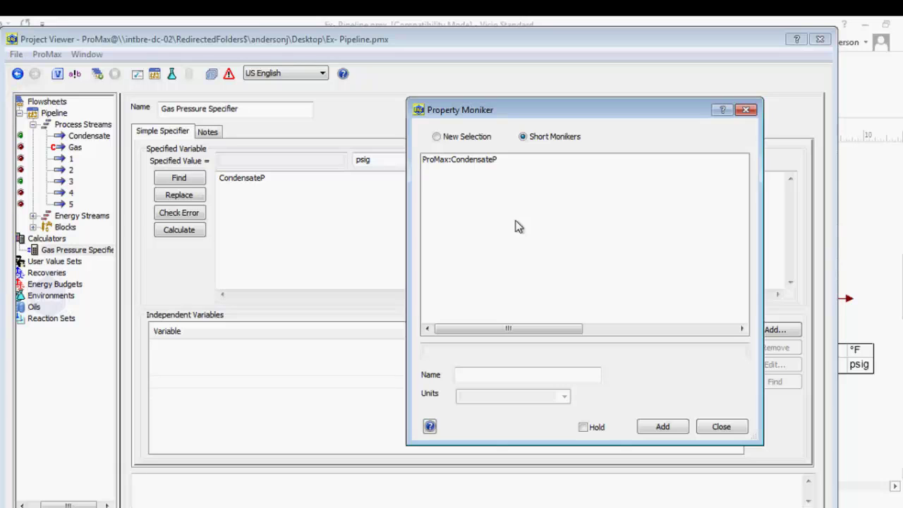
left_click(469, 159)
left_click(497, 375)
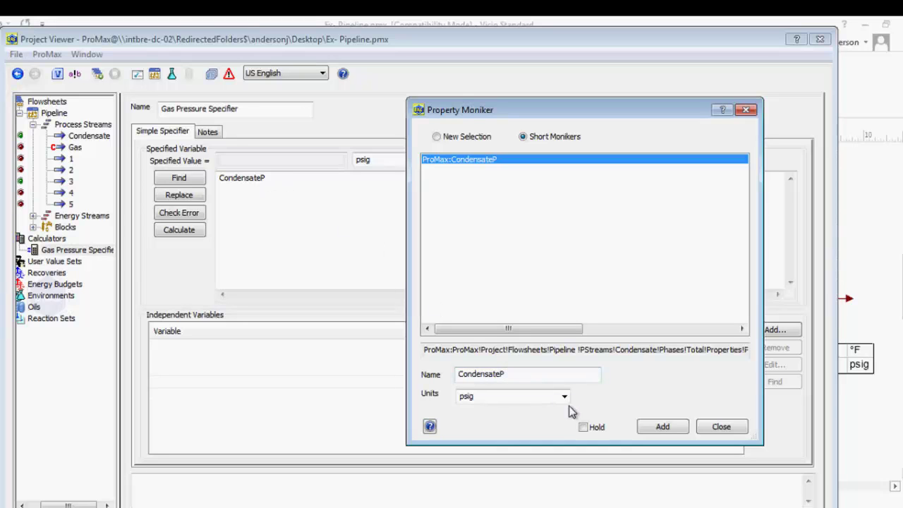
left_click(661, 429)
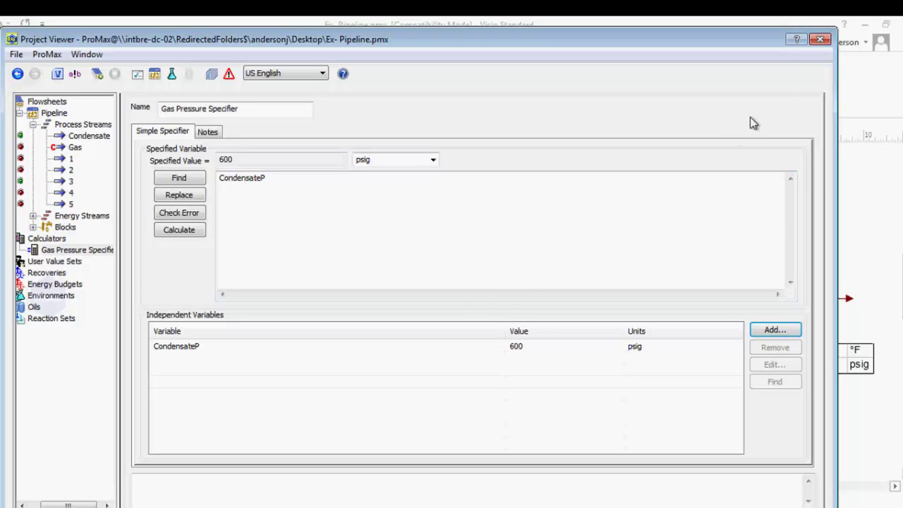
left_click(819, 41)
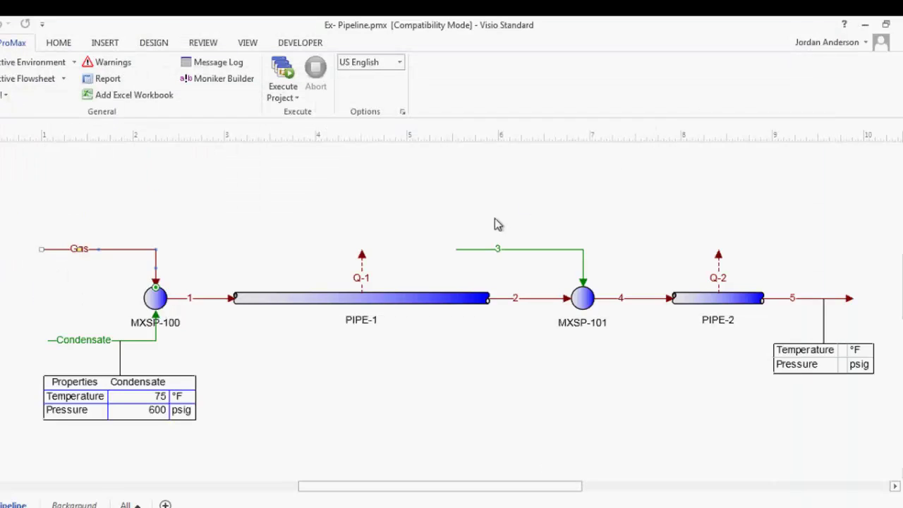
left_click(468, 384)
Add stream 2's total pressure to the short moniker list as P2.
double_click(534, 300)
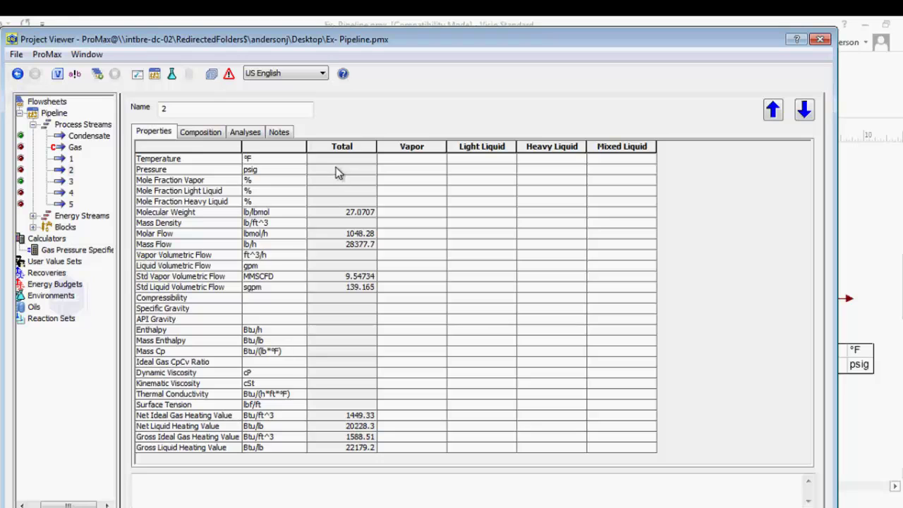
left_click(340, 171)
right_click(352, 175)
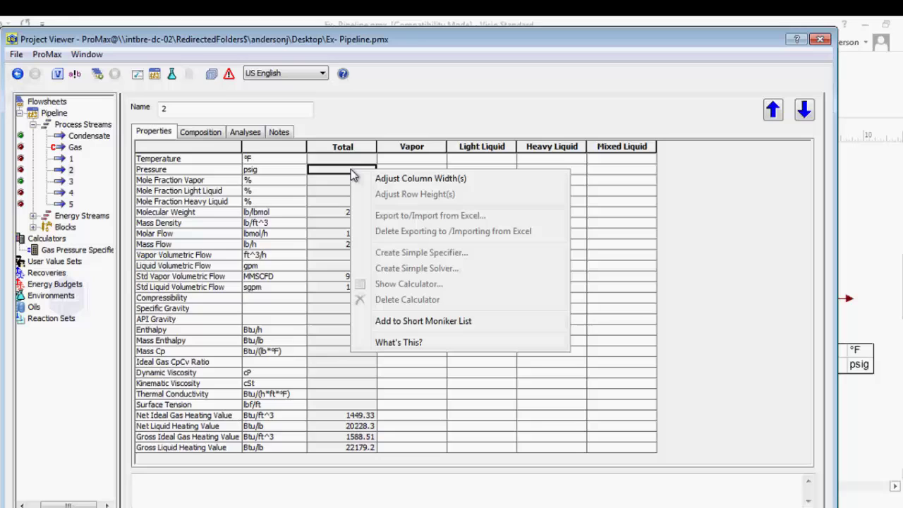
left_click(440, 322)
left_click(394, 414)
type("P2")
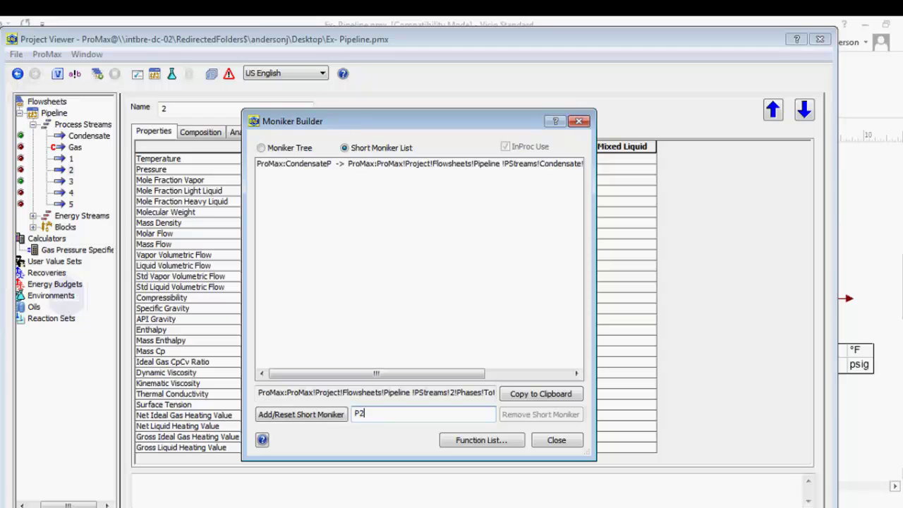
left_click(309, 417)
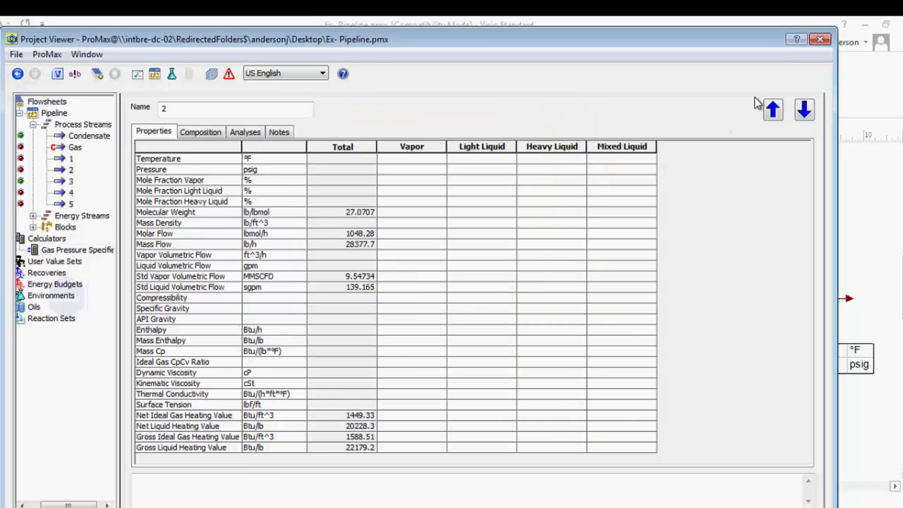
left_click(820, 40)
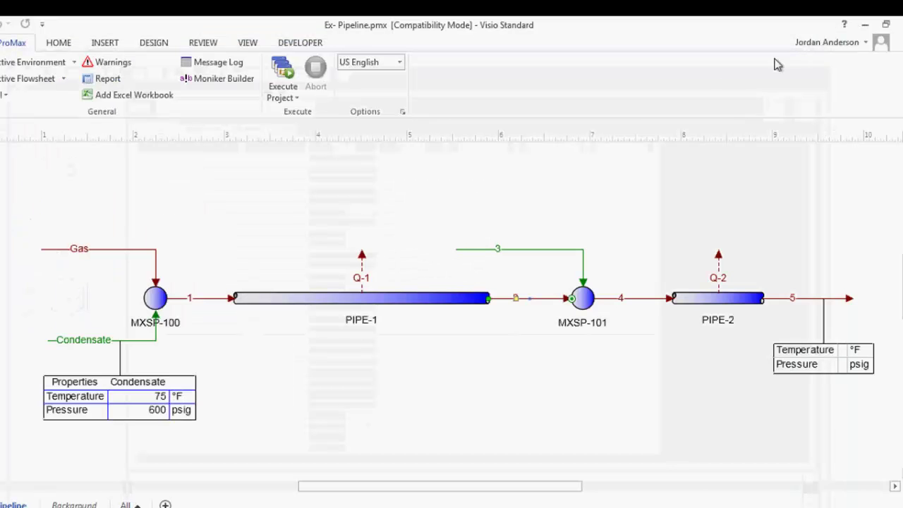
Create a simple specifier for stream 3's total pressure and name it Stream 3 Pressure Specifier.
double_click(512, 249)
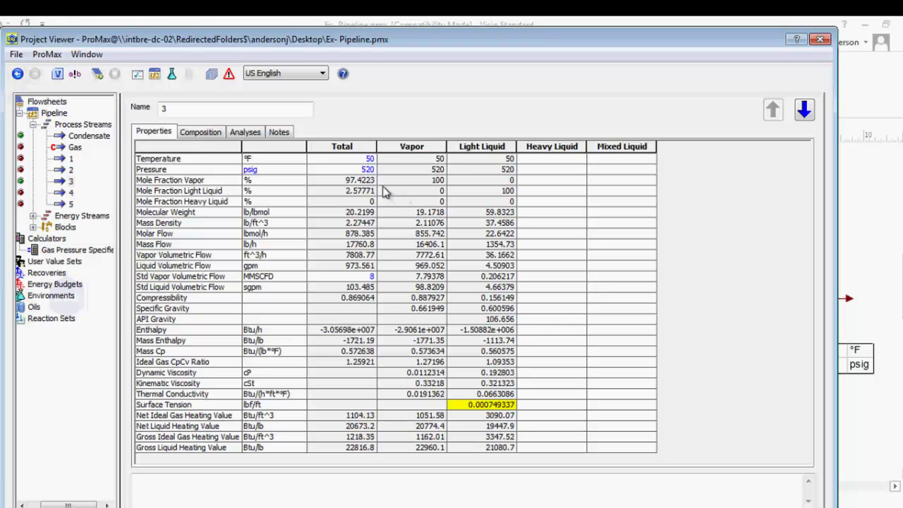
left_click(333, 171)
right_click(349, 173)
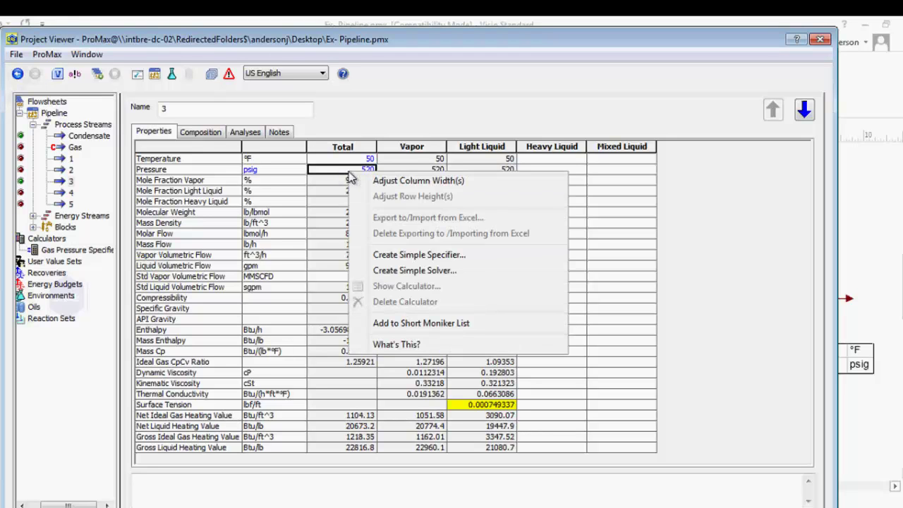
left_click(433, 259)
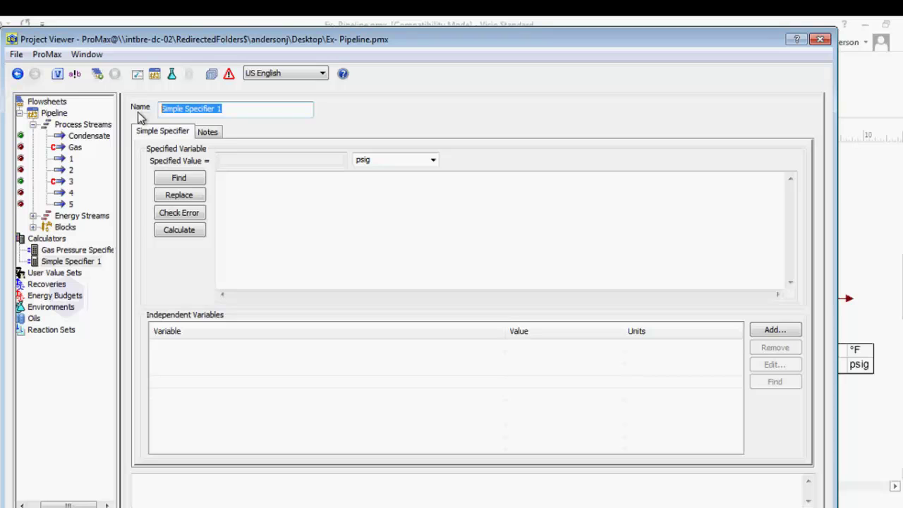
type("Stream ")
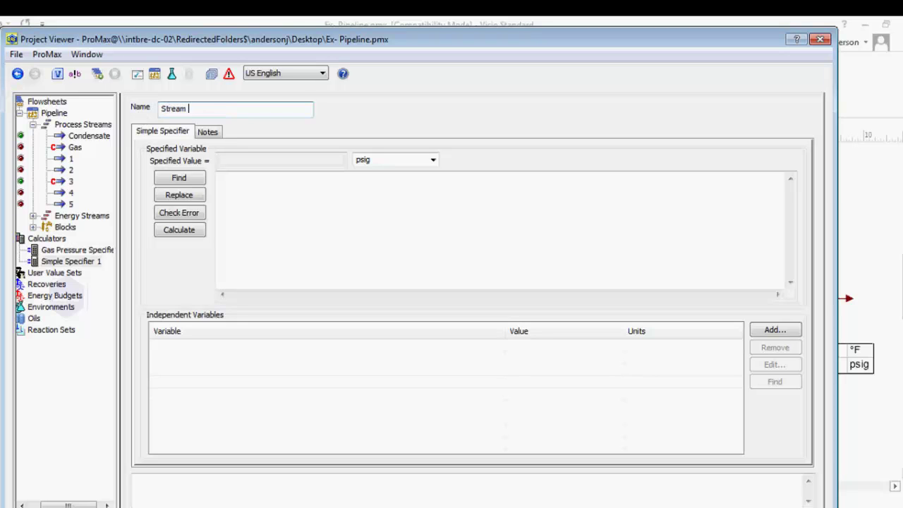
type("3 Pressure Specifier")
Set the Stream 3 Pressure Specifier's expression to P2 and add the P2 short moniker as its independent variable in psig.
left_click(232, 190)
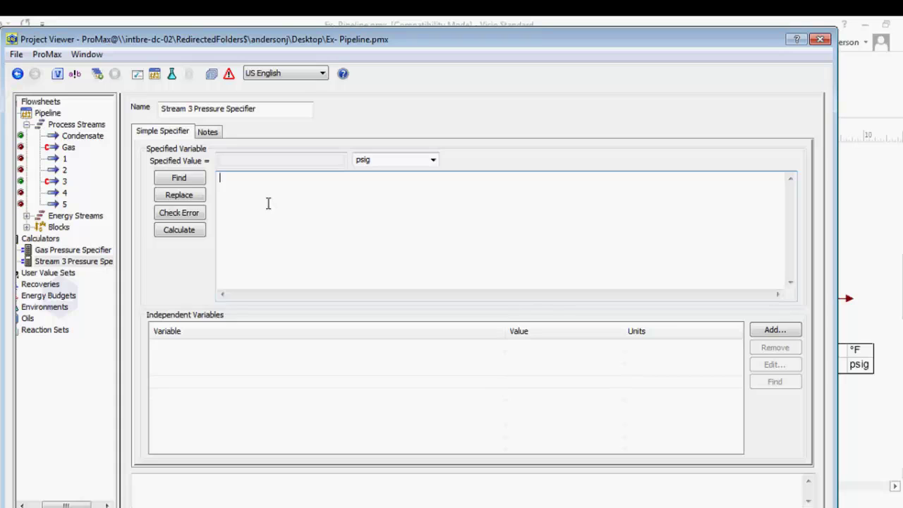
type("P2")
left_click(770, 334)
left_click(523, 138)
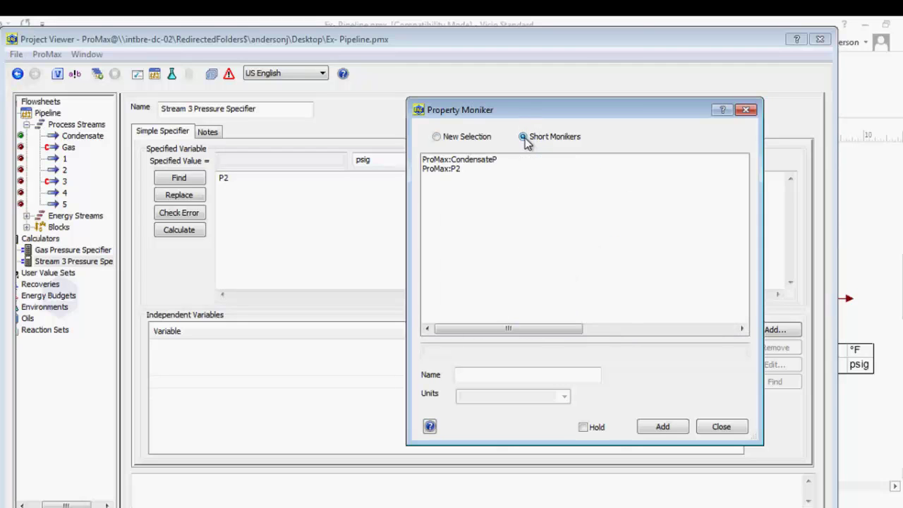
left_click(457, 169)
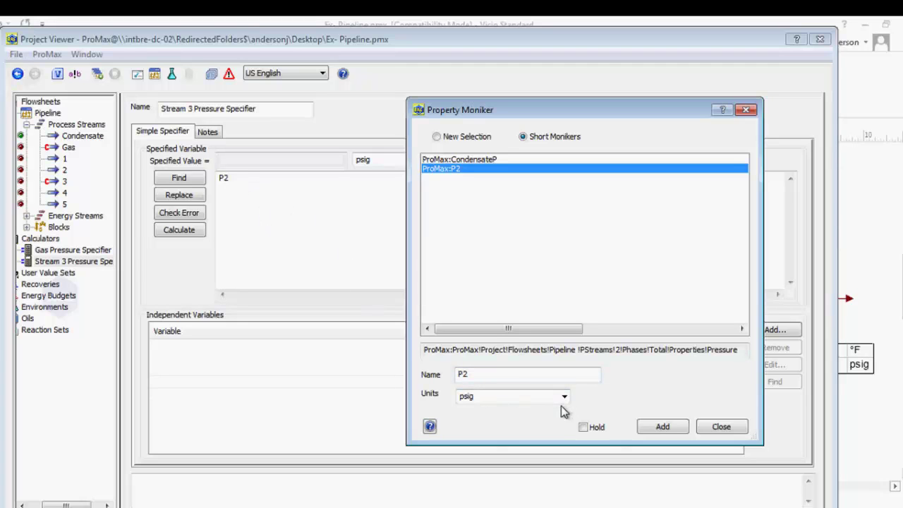
left_click(662, 427)
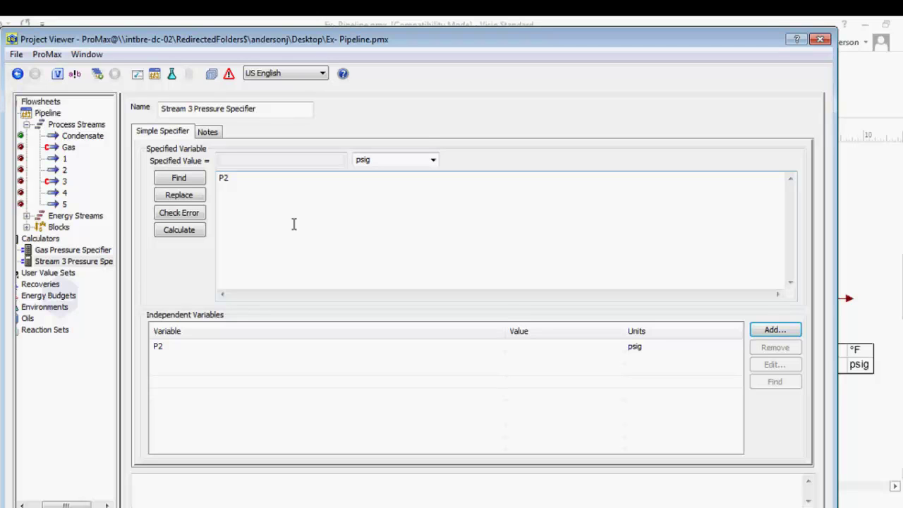
Execute the project with both pressure specifiers and return to the pipeline flowsheet.
left_click(98, 75)
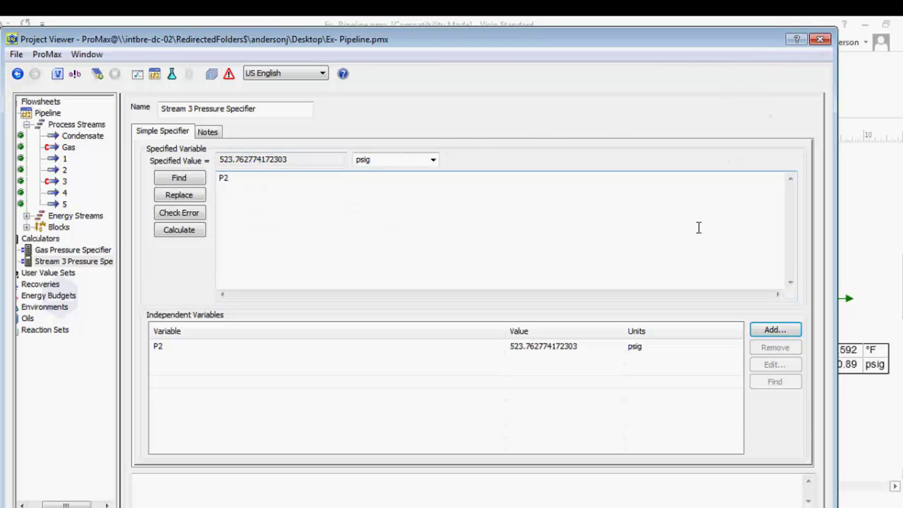
left_click(820, 40)
left_click(465, 378)
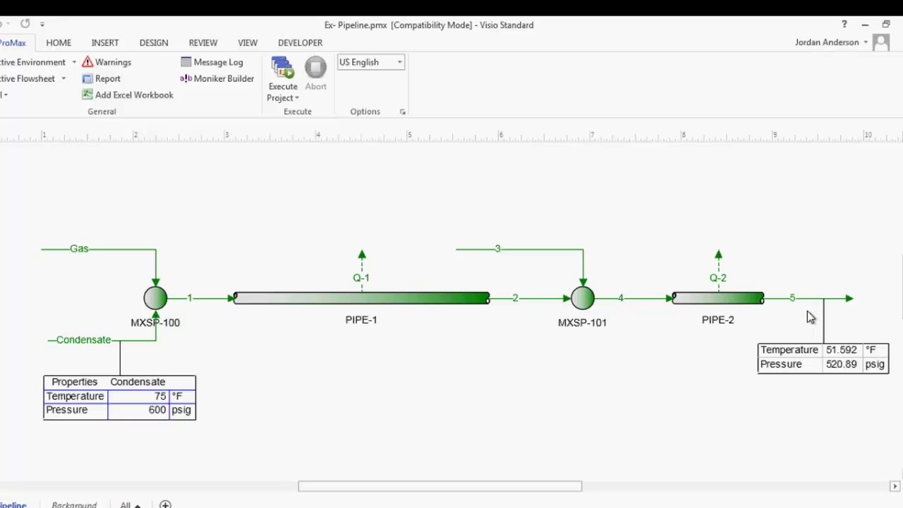
Add stream 5's total pressure to the short moniker list as P5 and return to the pipeline flowsheet.
mouse_move(807, 303)
left_click(815, 298)
double_click(815, 298)
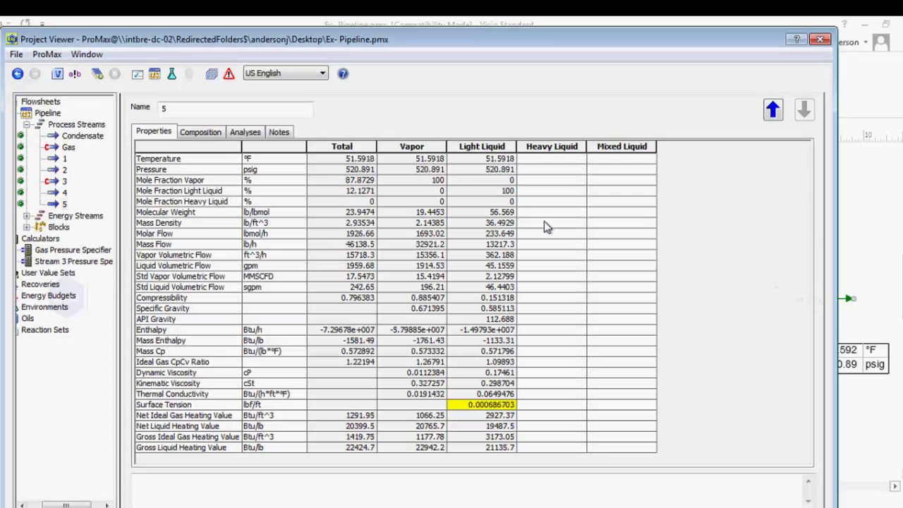
left_click(359, 171)
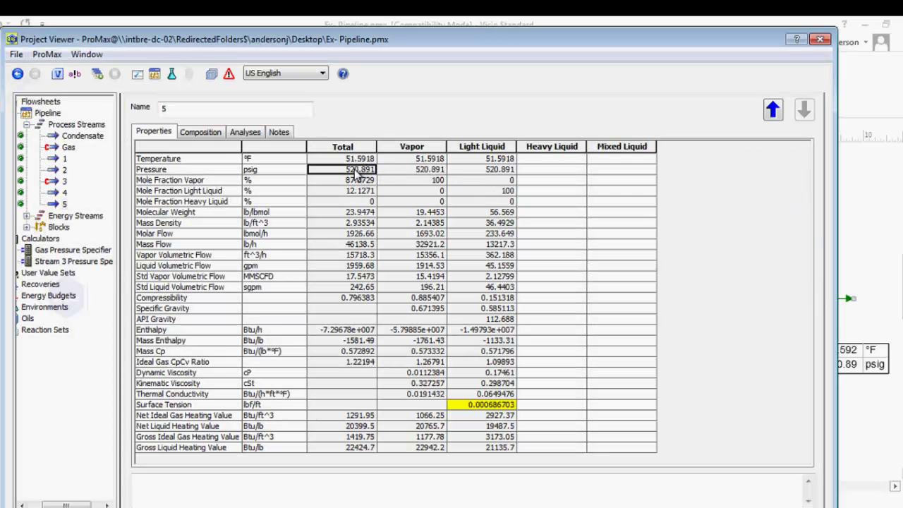
right_click(358, 173)
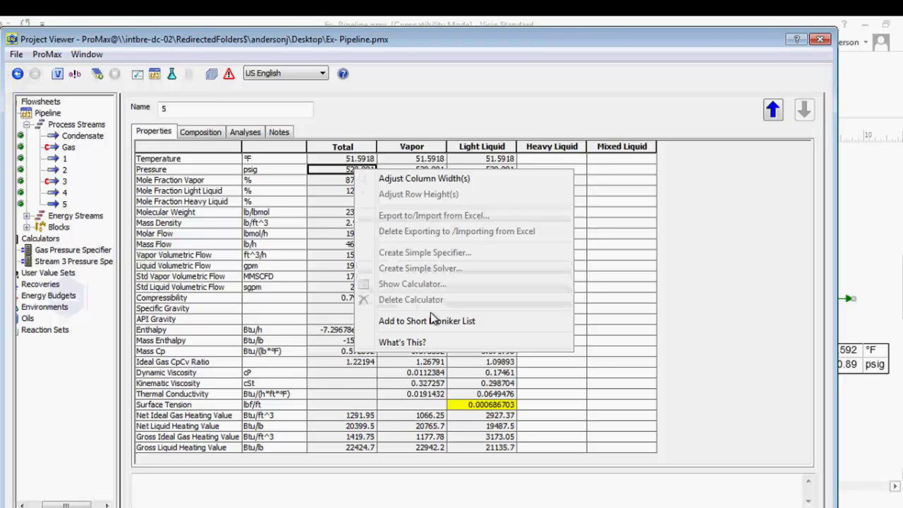
left_click(478, 321)
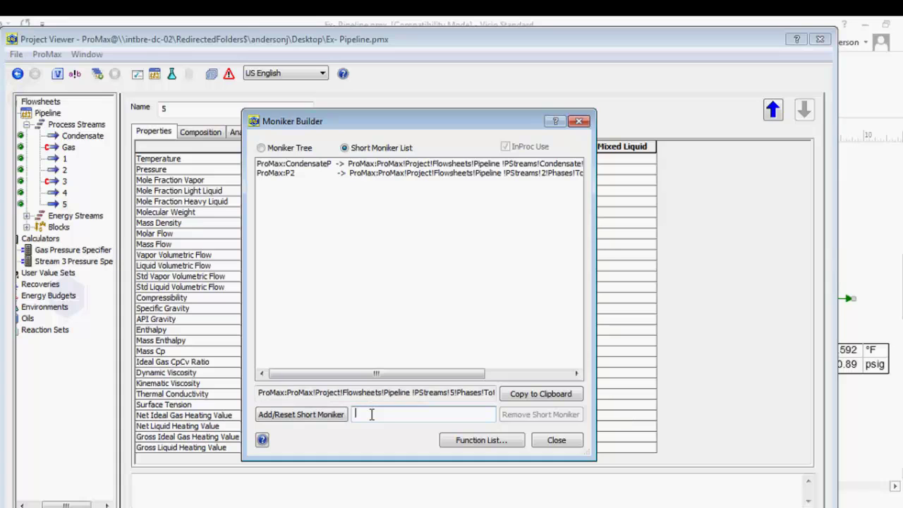
type("PS")
left_click(303, 415)
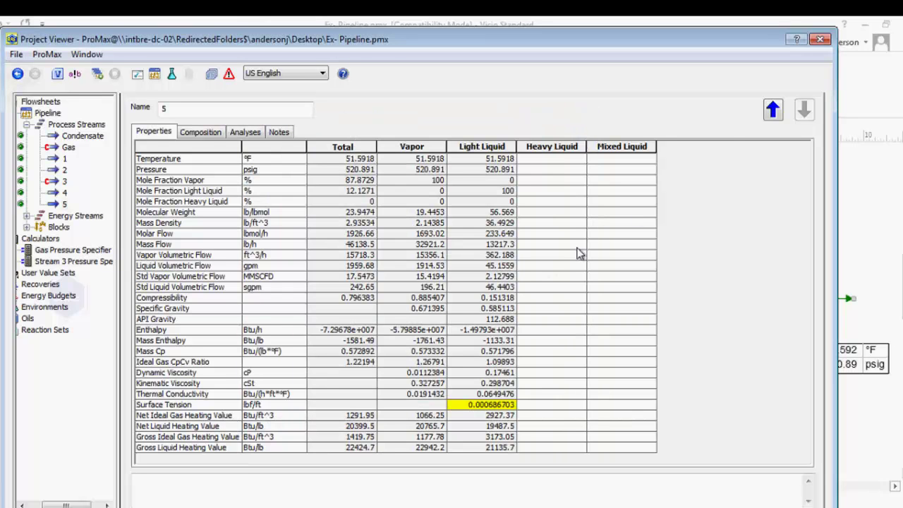
left_click(820, 40)
left_click(430, 370)
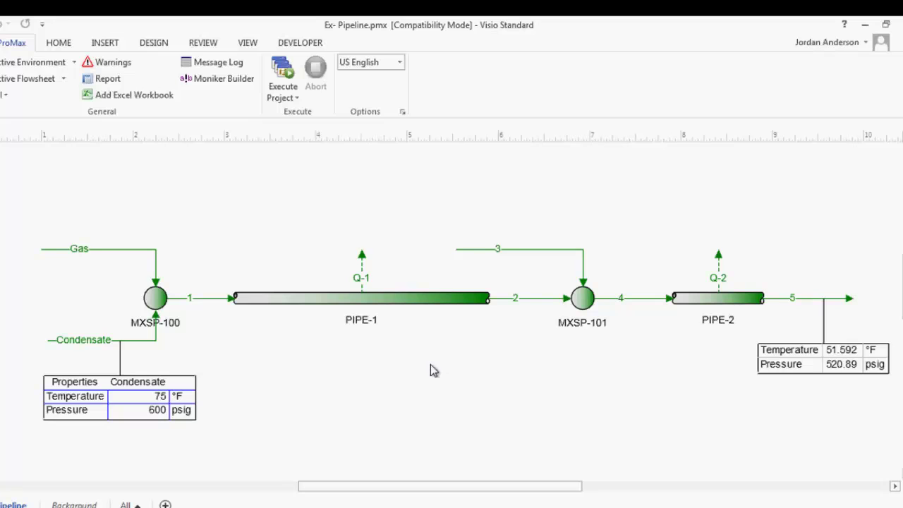
Create a simple solver for the Condensate stream's total pressure and name it Condensate Pressure Solver.
double_click(82, 341)
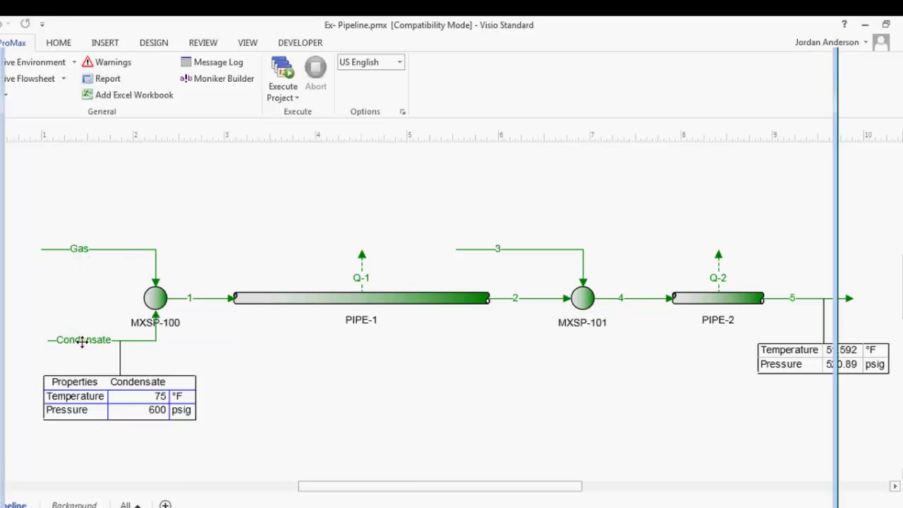
left_click(346, 171)
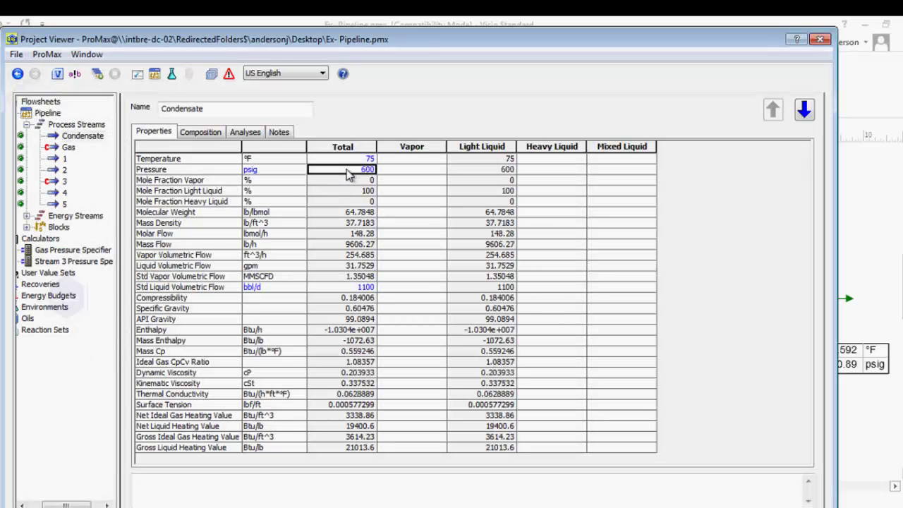
right_click(346, 171)
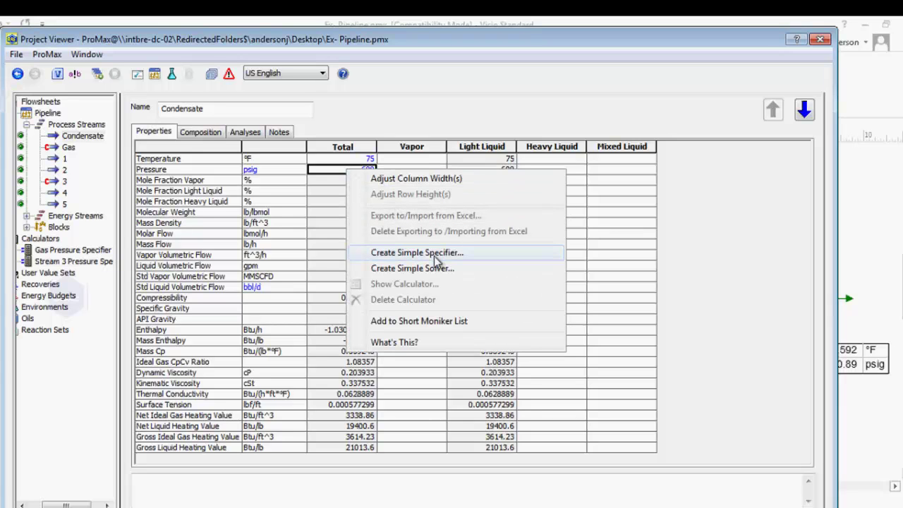
left_click(415, 270)
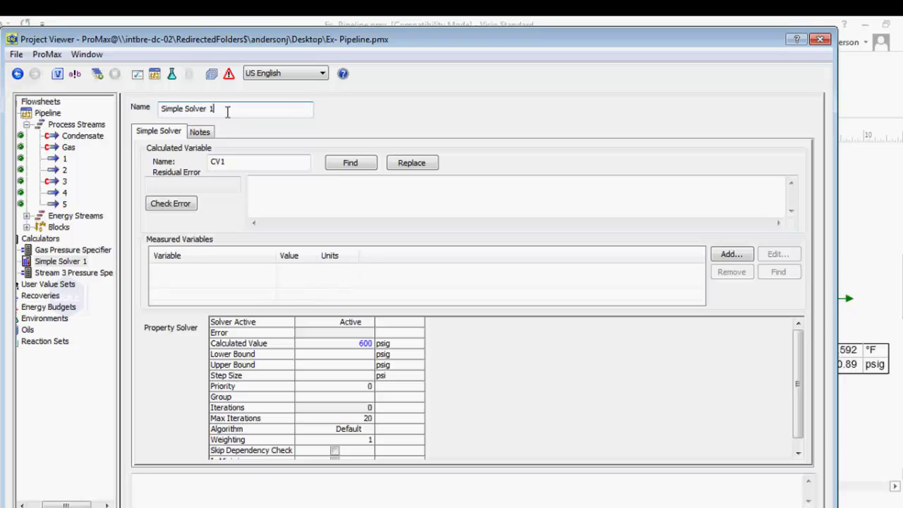
left_click_drag(228, 111, 155, 112)
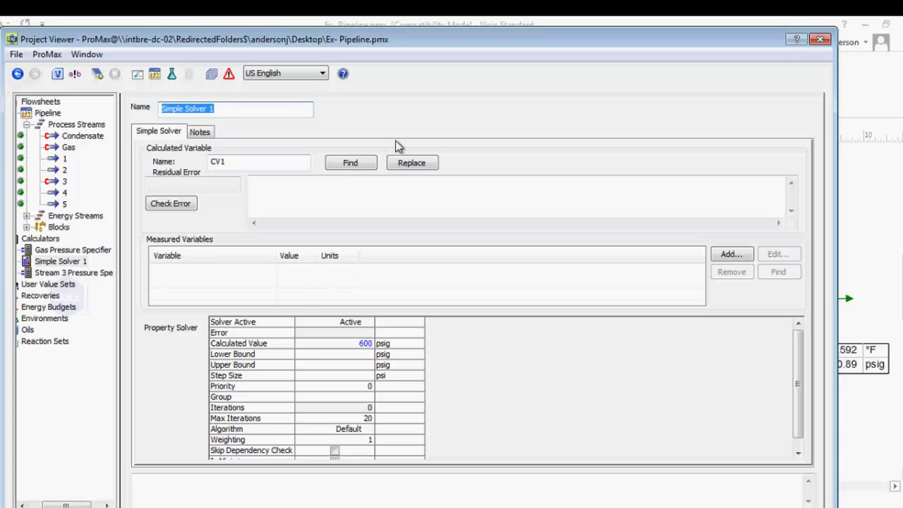
type("C")
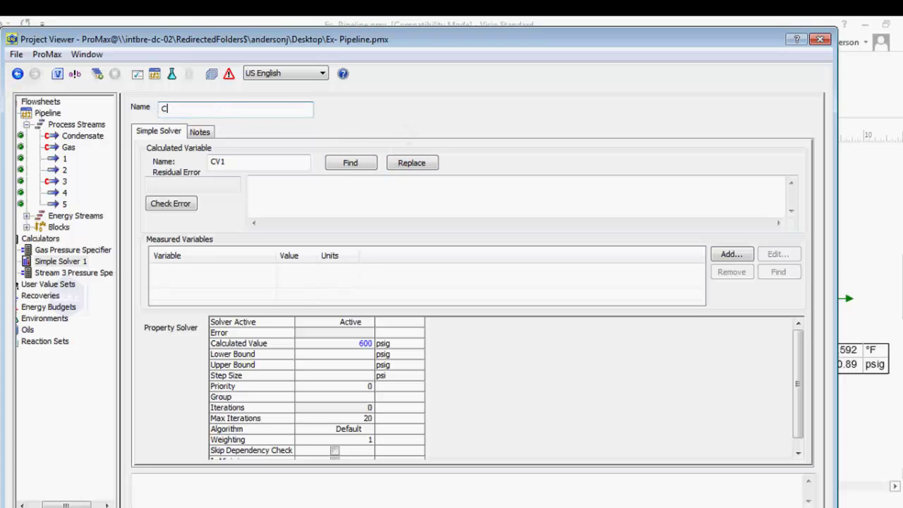
type("ondensate Pressure Solver")
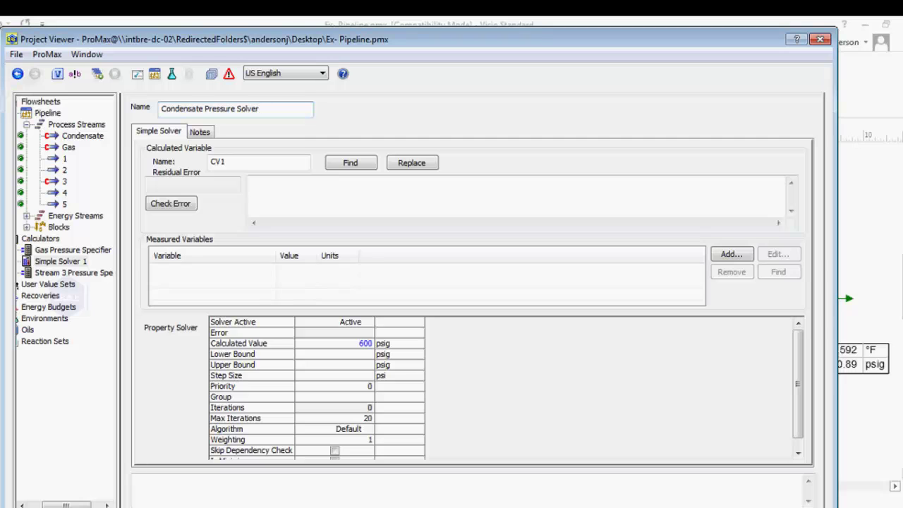
Set the Condensate Pressure Solver's residual error expression to P5-550.
left_click(371, 178)
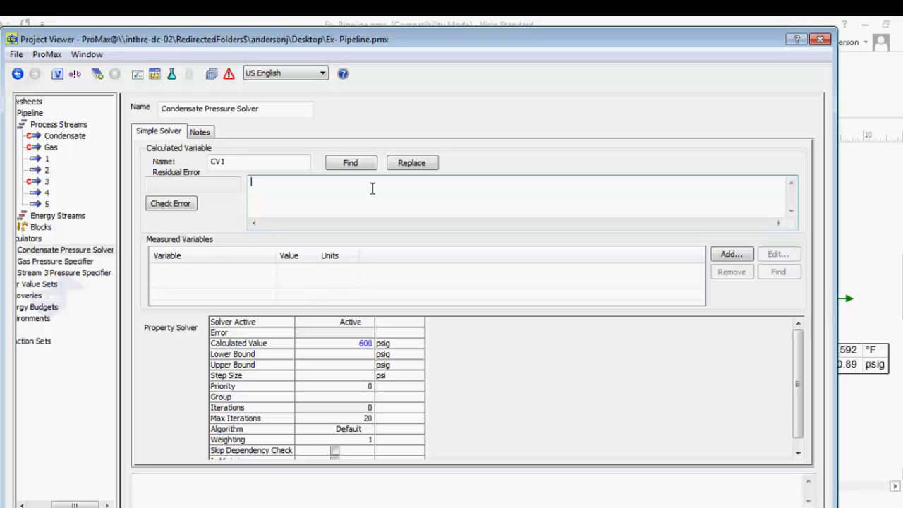
type("P")
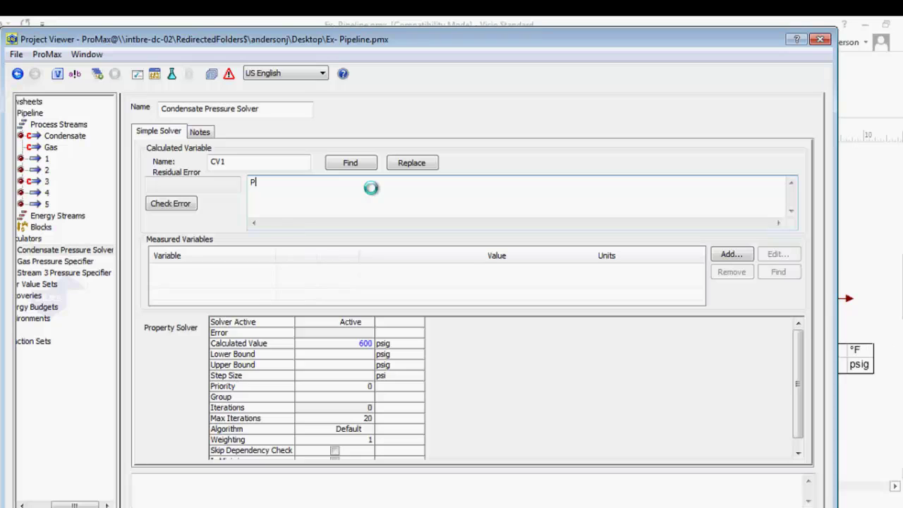
type("5")
type("-550")
left_click(306, 181)
left_click(345, 207)
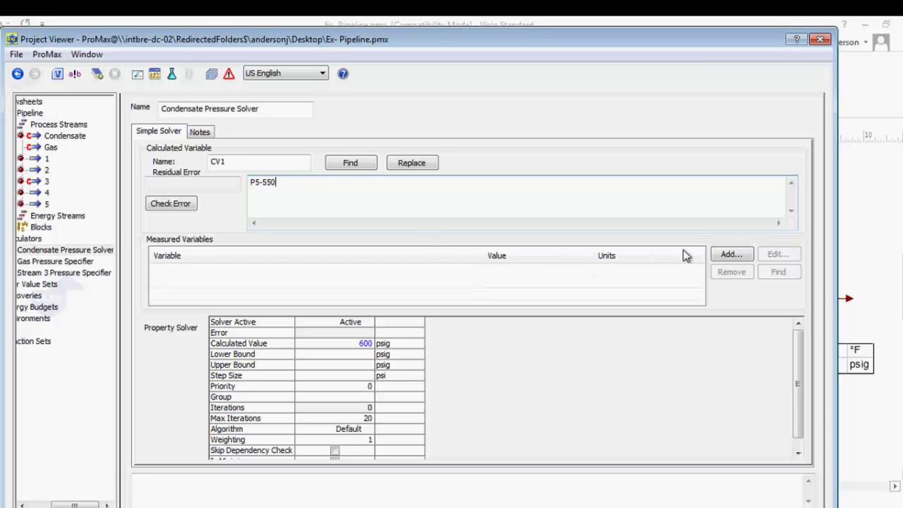
Add the P5 short moniker in psig as the Condensate Pressure Solver's measured variable.
left_click(738, 258)
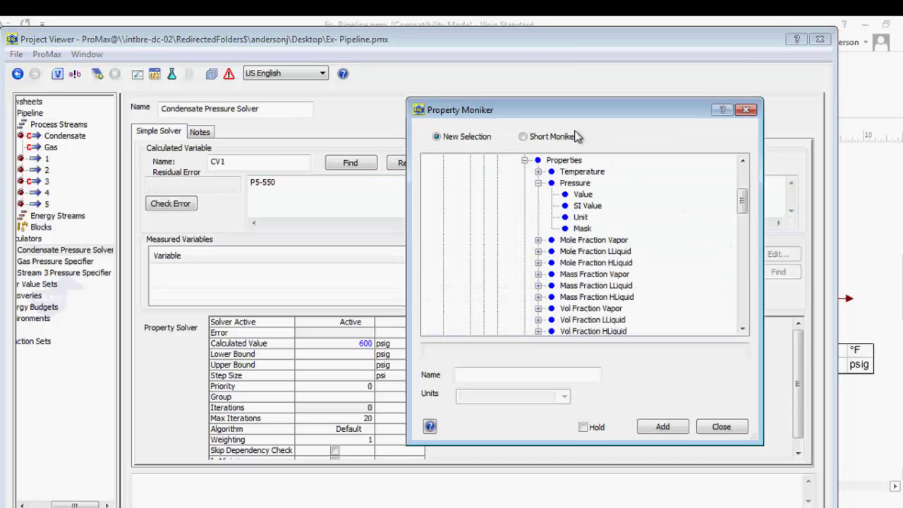
left_click(523, 138)
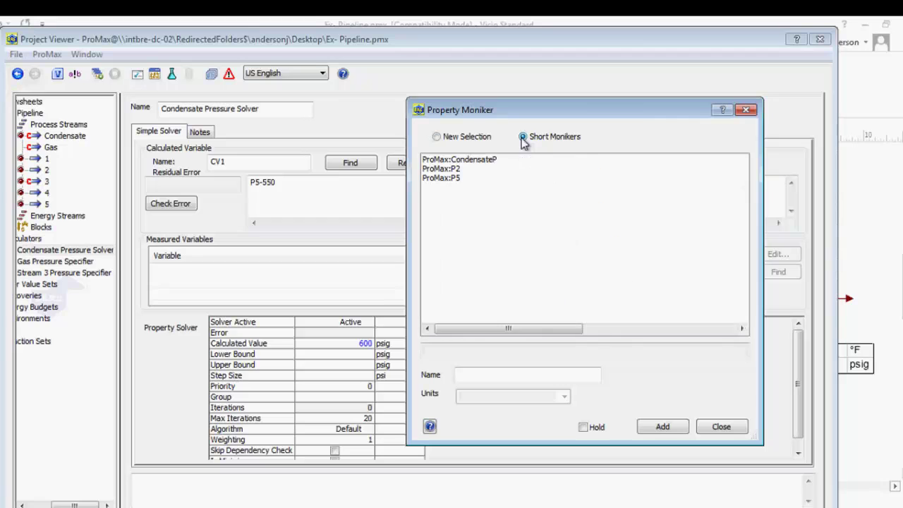
left_click(464, 178)
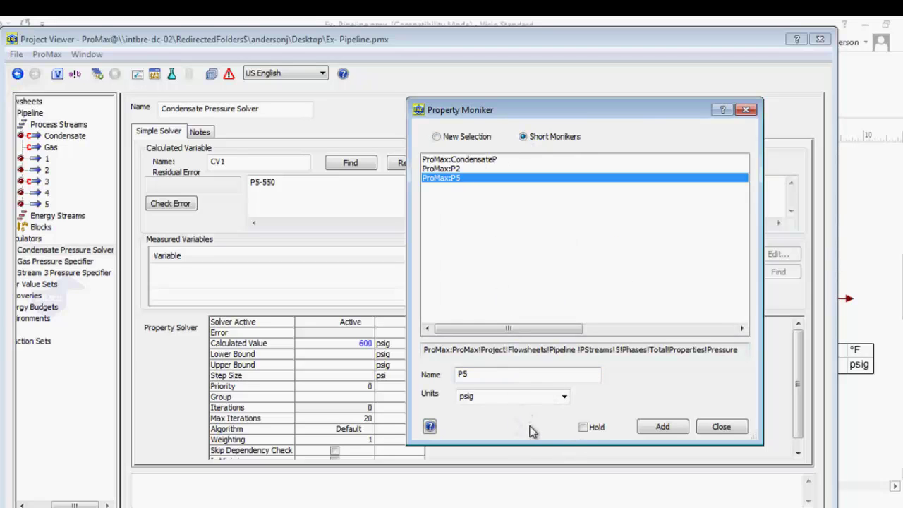
left_click(646, 429)
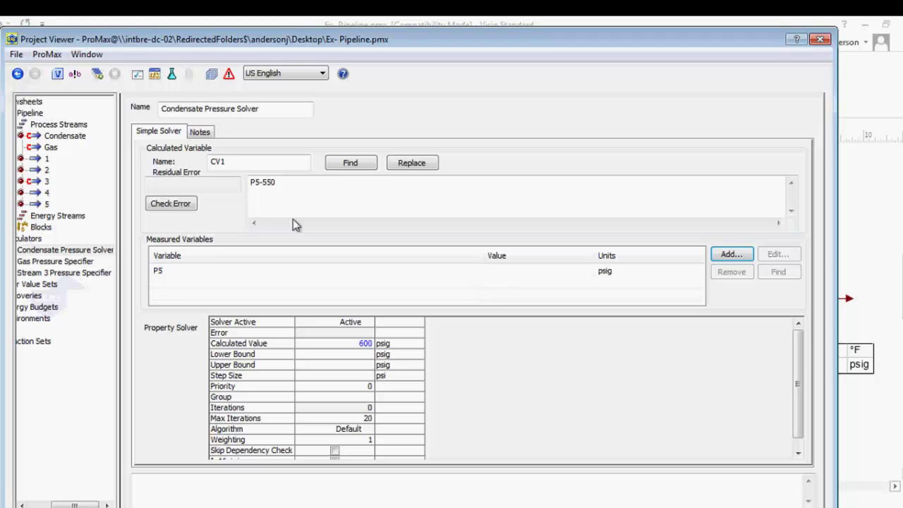
Return to the pipeline flowsheet and execute the project with the Condensate Pressure Solver active.
left_click(351, 345)
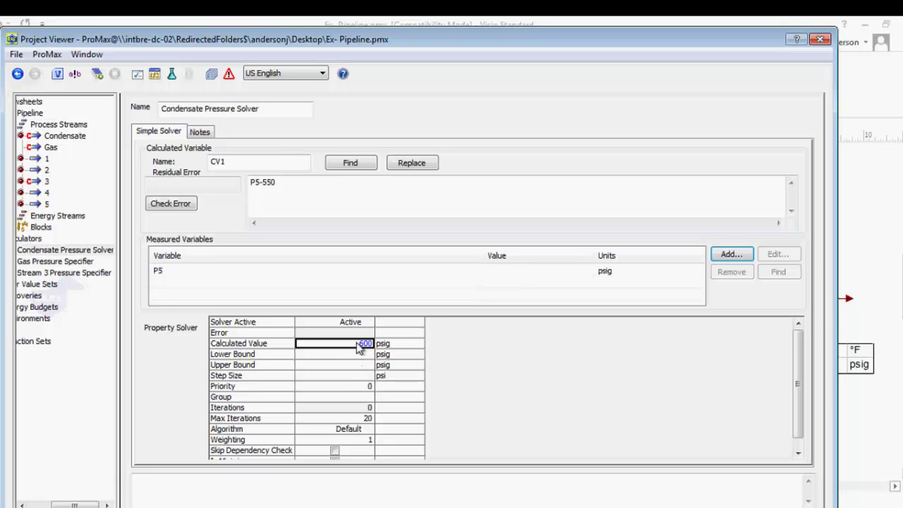
mouse_move(358, 348)
left_click(819, 41)
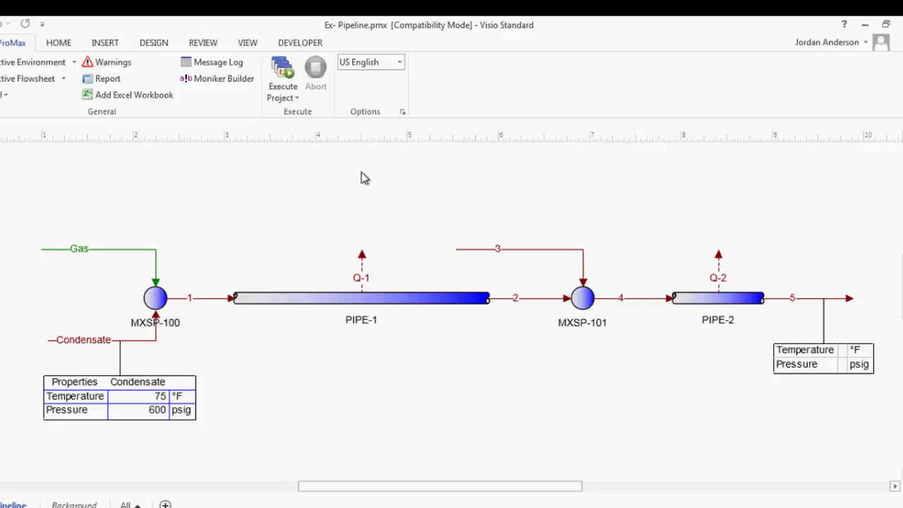
left_click(284, 70)
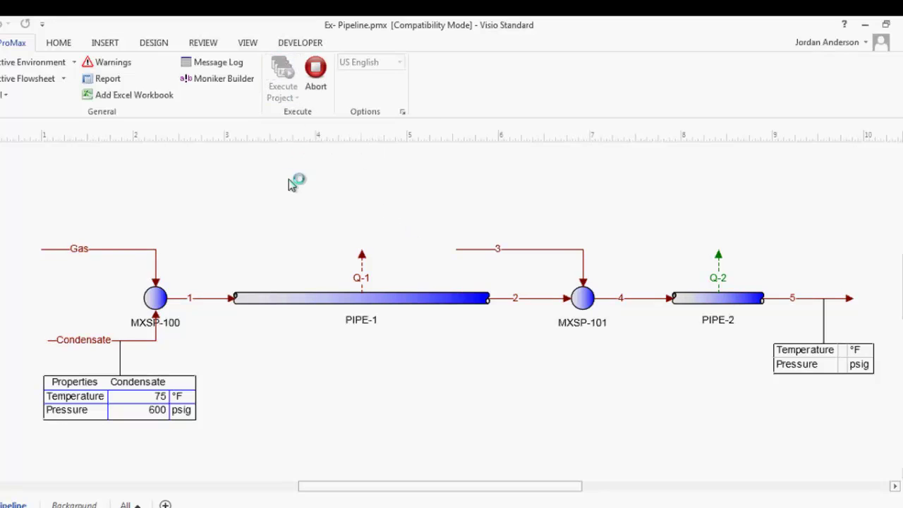